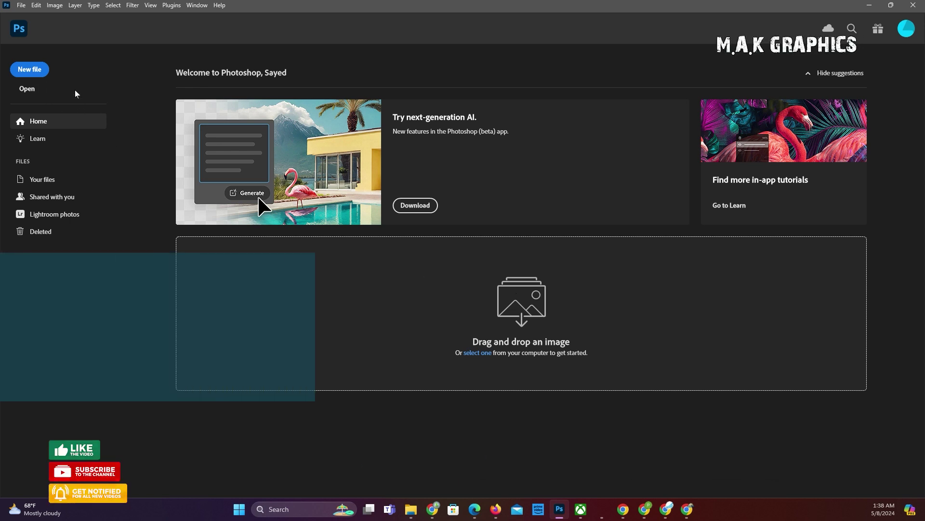
# Start a new document with a width of 1920 pixels and a height of 1080 pixels.
pyautogui.click(29, 6)
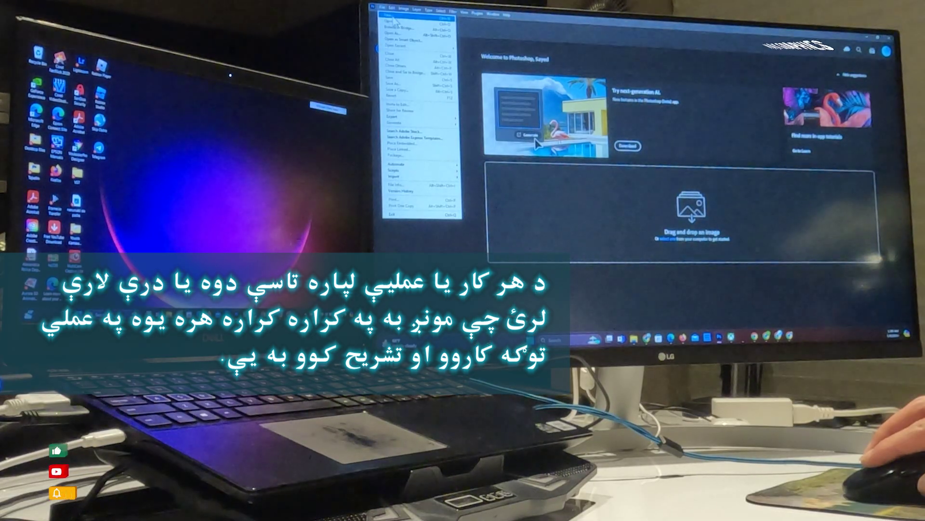
pyautogui.click(395, 20)
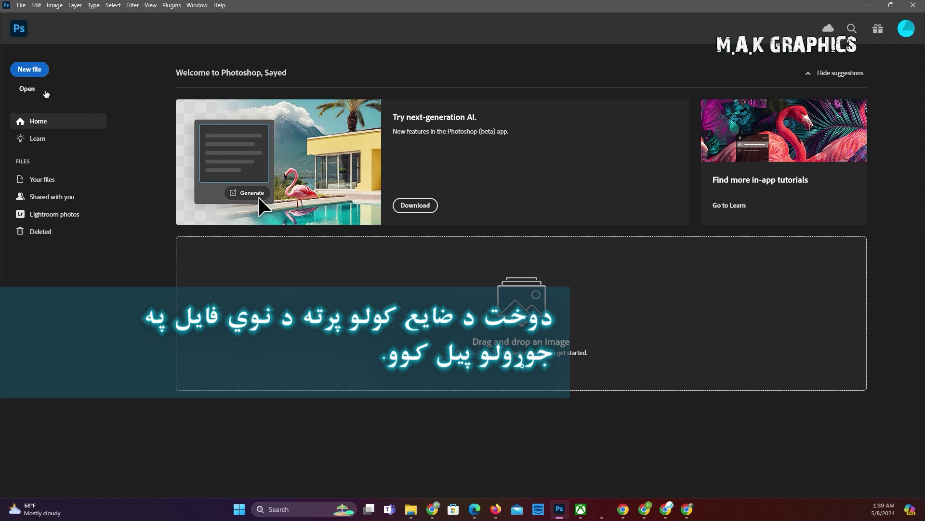
pyautogui.click(30, 69)
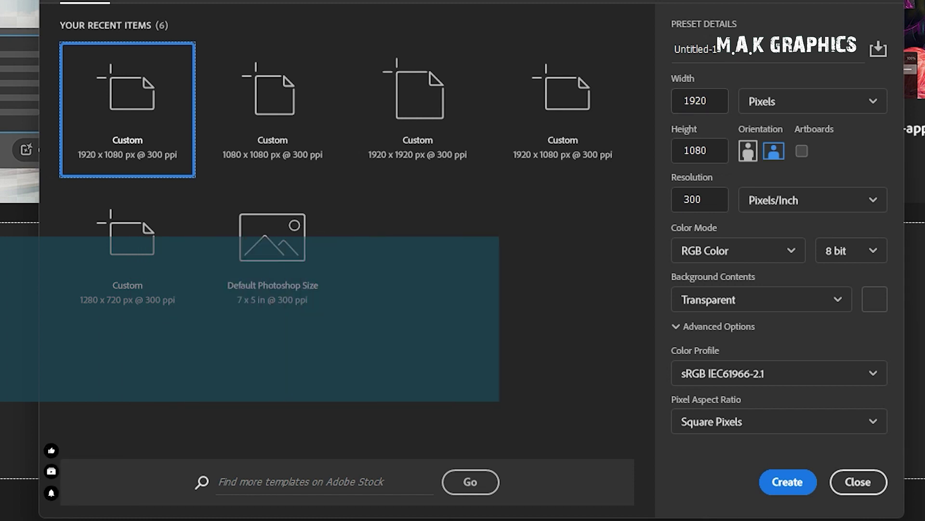
pyautogui.click(335, 87)
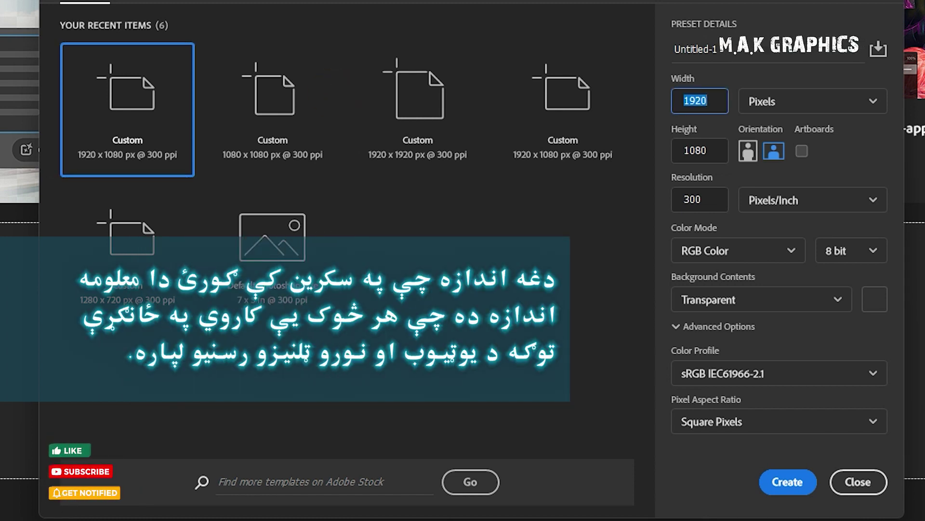
pyautogui.click(458, 152)
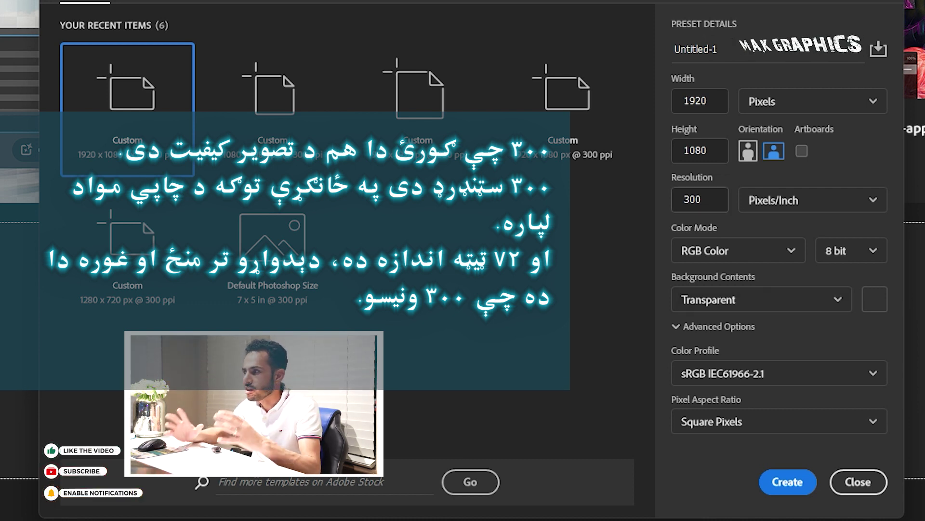
# Set the document's resolution to 72 Pixels/Inch.
pyautogui.click(326, 198)
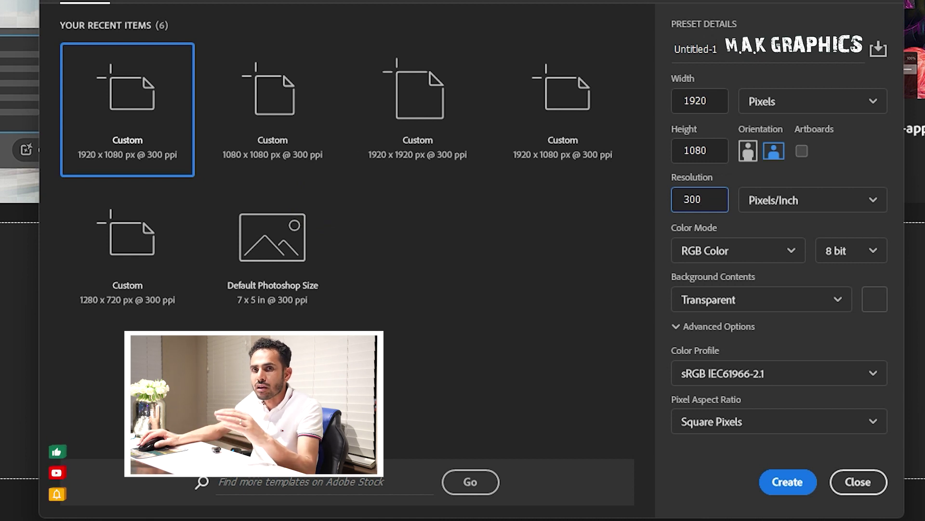
pyautogui.click(320, 200)
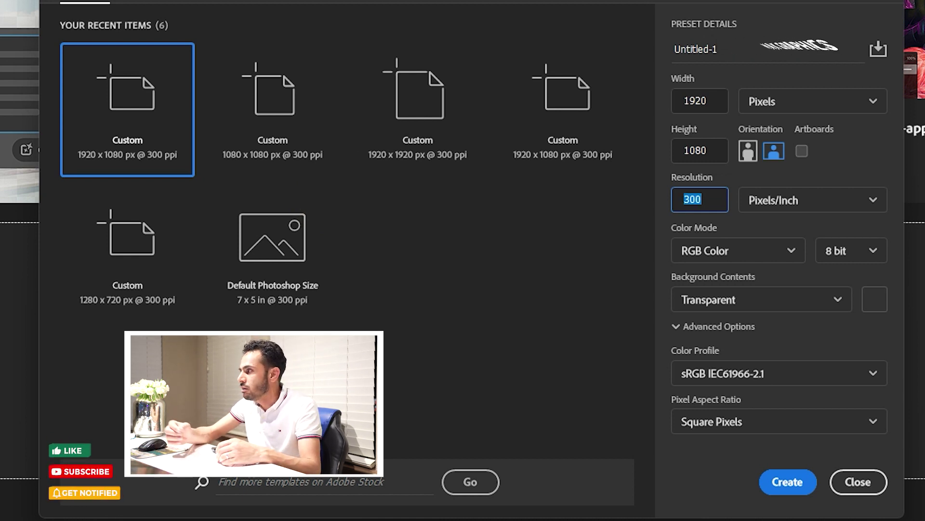
pyautogui.write('72')
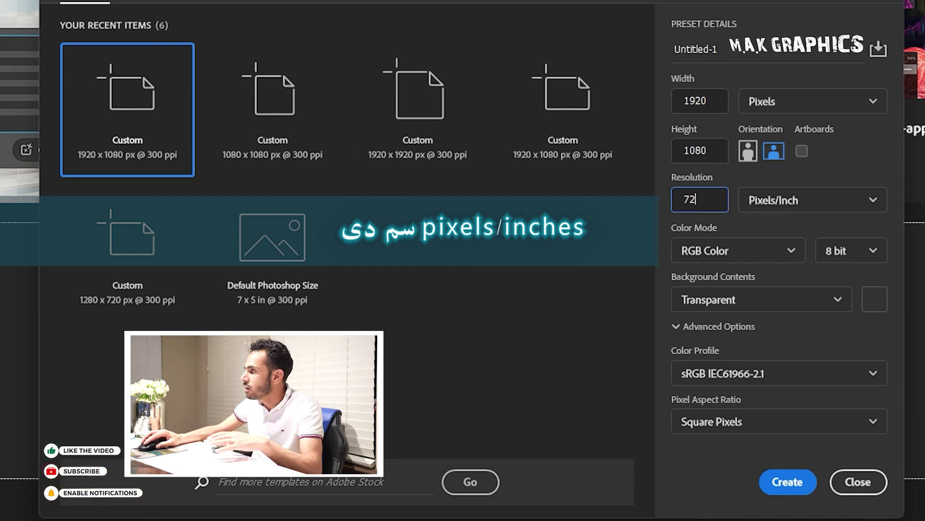
pyautogui.click(814, 200)
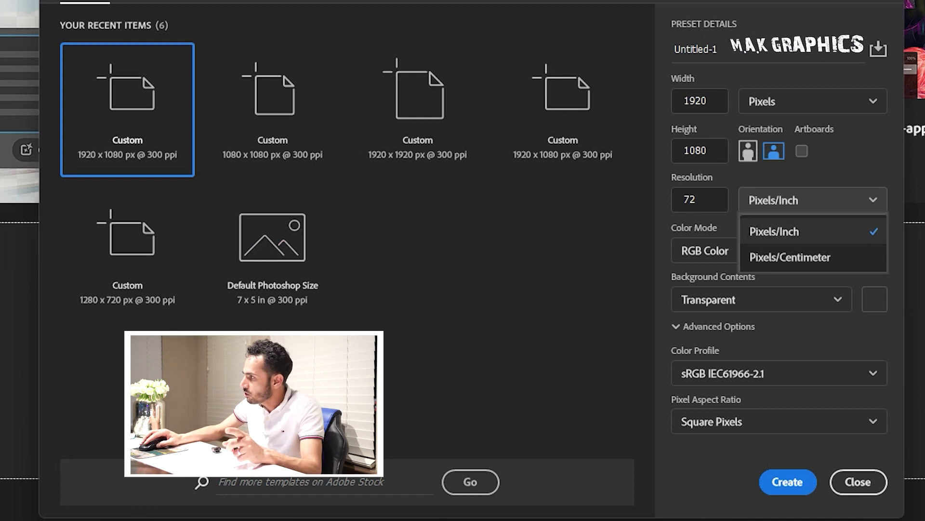
pyautogui.click(434, 229)
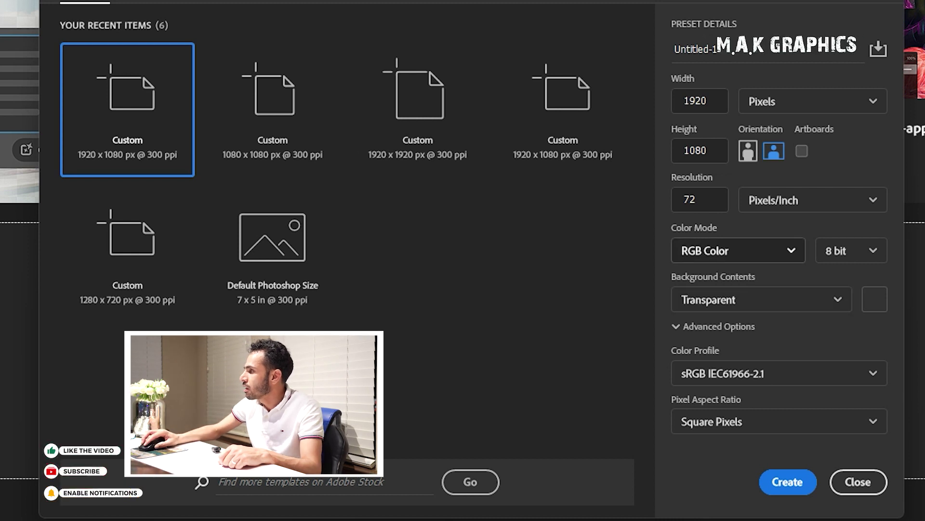
# Create the document in 8 bit RGB Color with transparent background contents and Square Pixels.
pyautogui.click(737, 250)
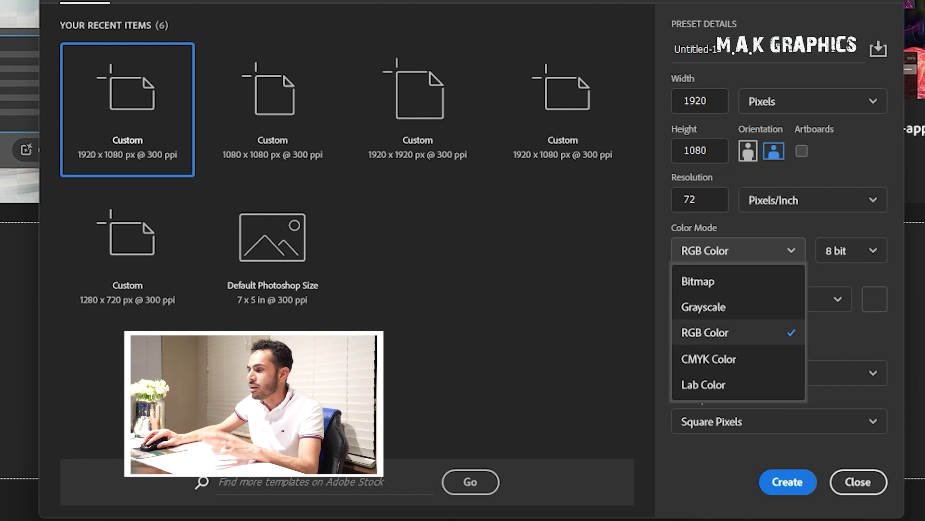
pyautogui.press('Return')
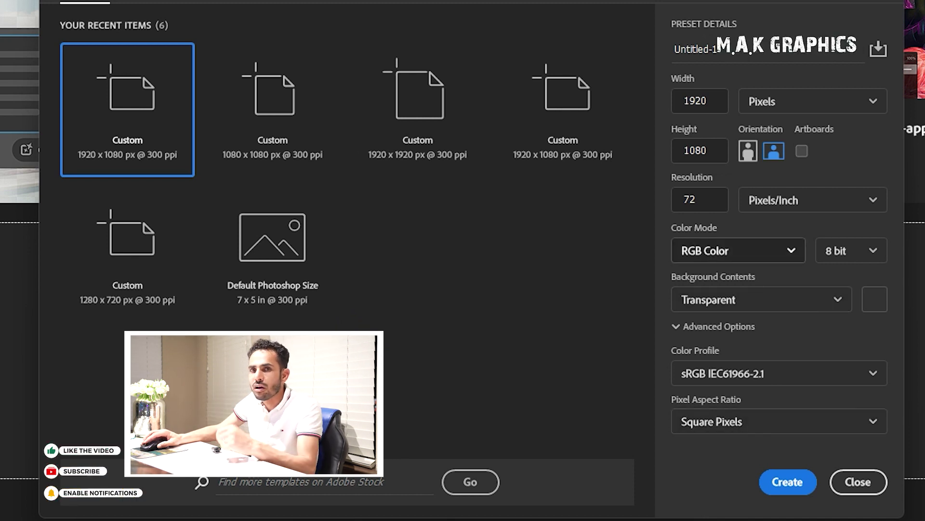
pyautogui.click(738, 250)
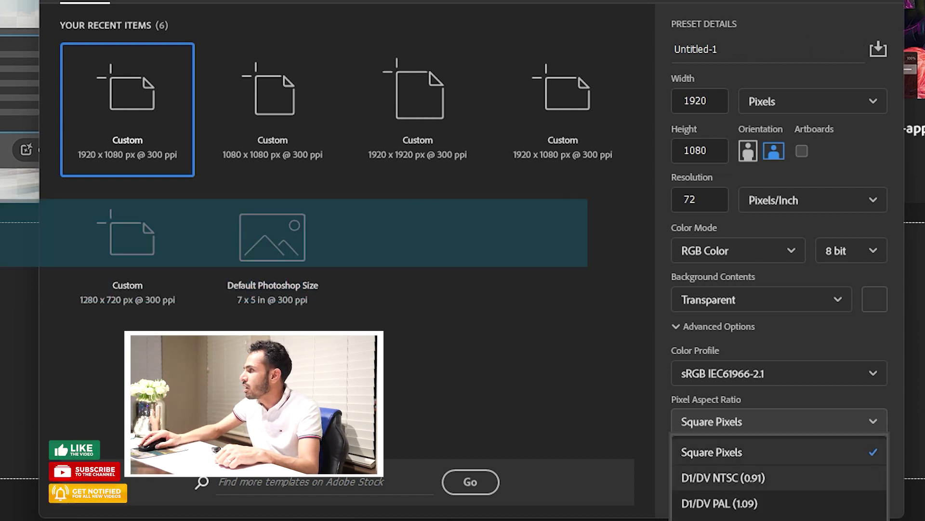
pyautogui.click(439, 423)
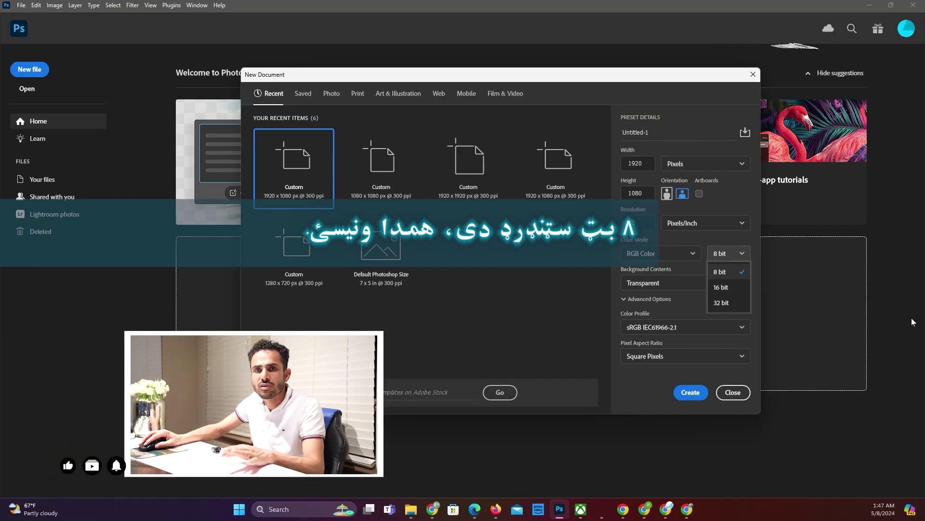
pyautogui.click(497, 254)
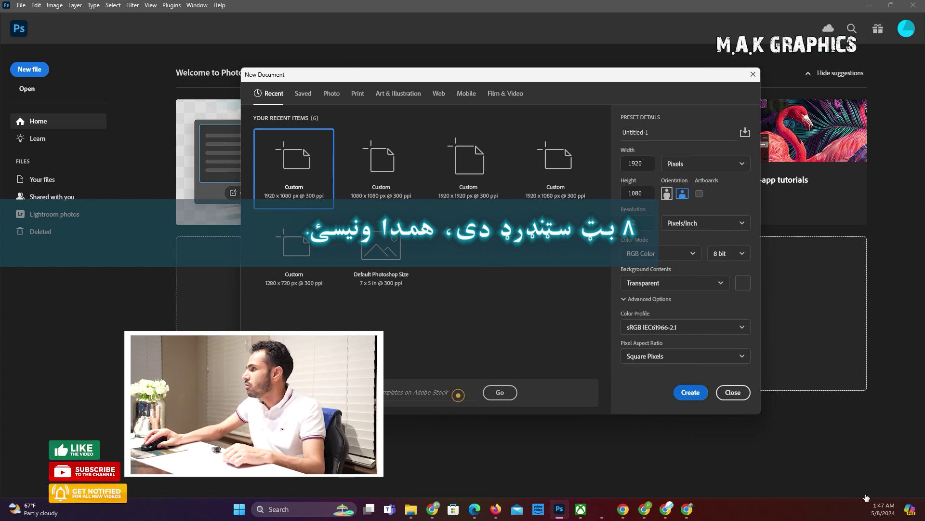
pyautogui.press('Return')
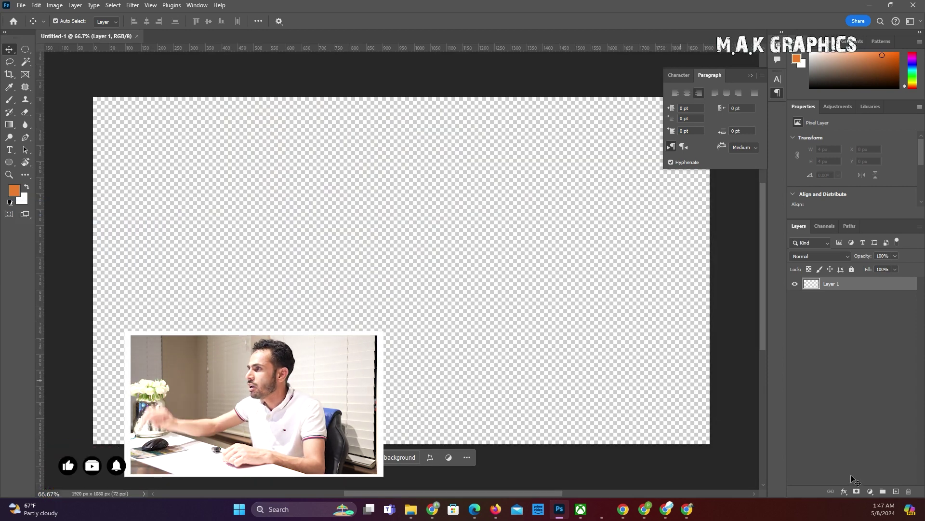
# Examine the blank canvas at different magnifications, zooming in and out both directly and with the Zoom tool.
pyautogui.click(49, 122)
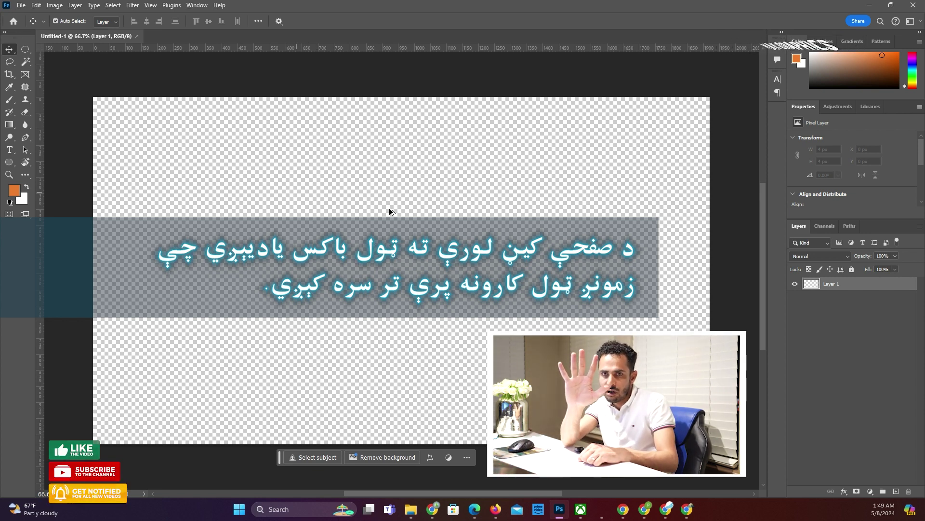
pyautogui.scroll(-2, 377, 218)
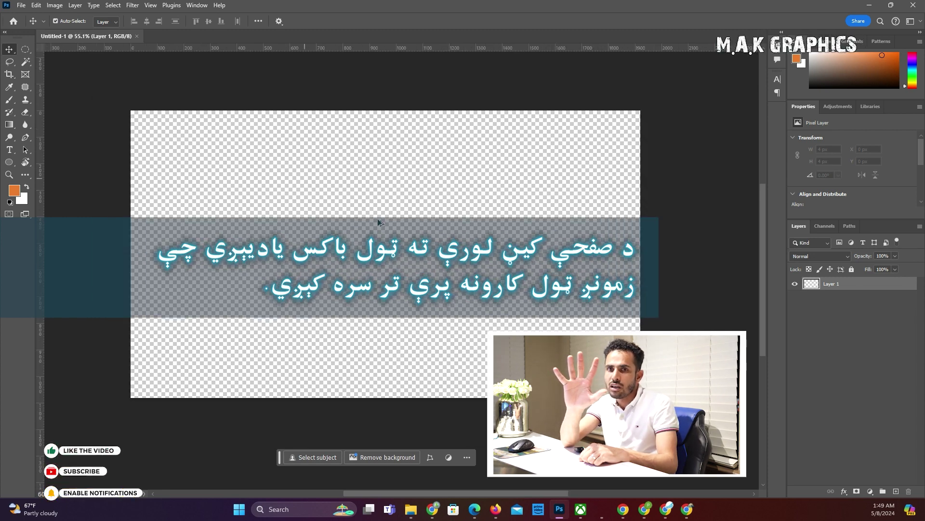
pyautogui.scroll(1, 376, 218)
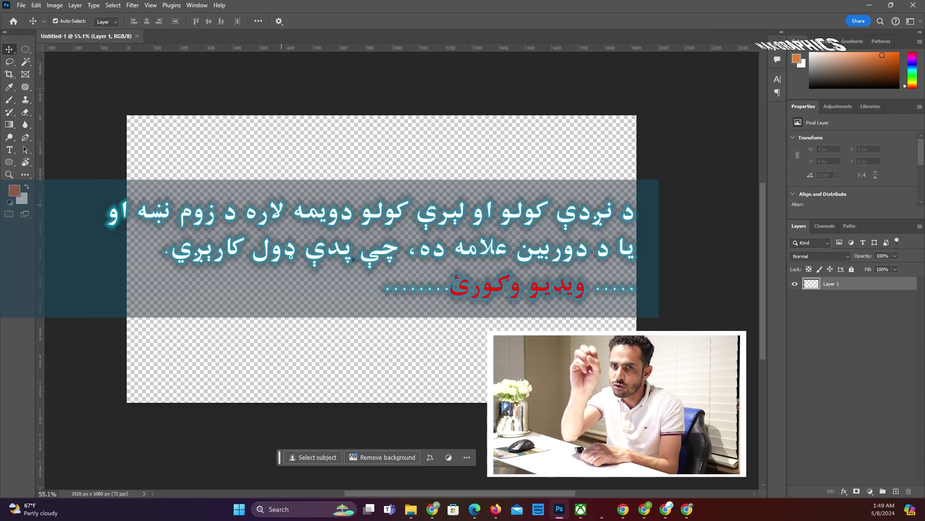
pyautogui.scroll(2, 355, 259)
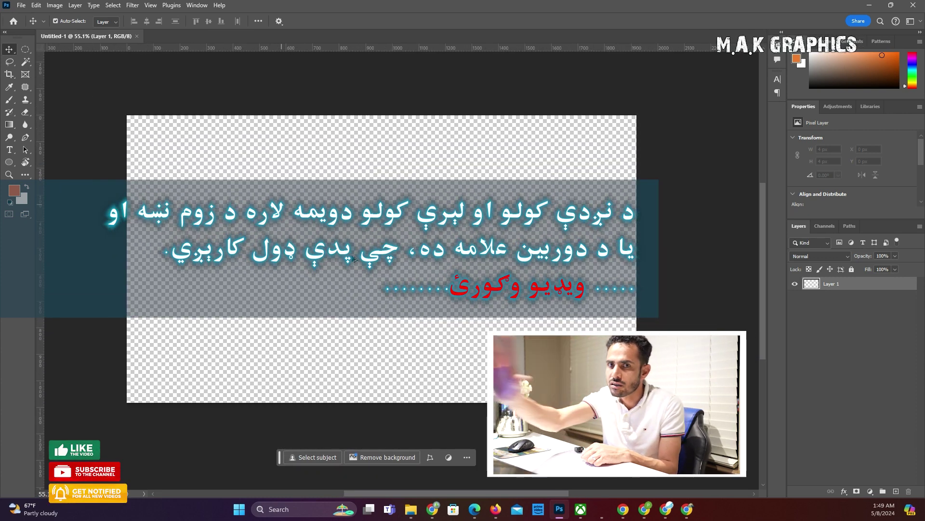
pyautogui.scroll(-3, 355, 259)
pyautogui.scroll(1, 355, 246)
pyautogui.scroll(-1, 354, 246)
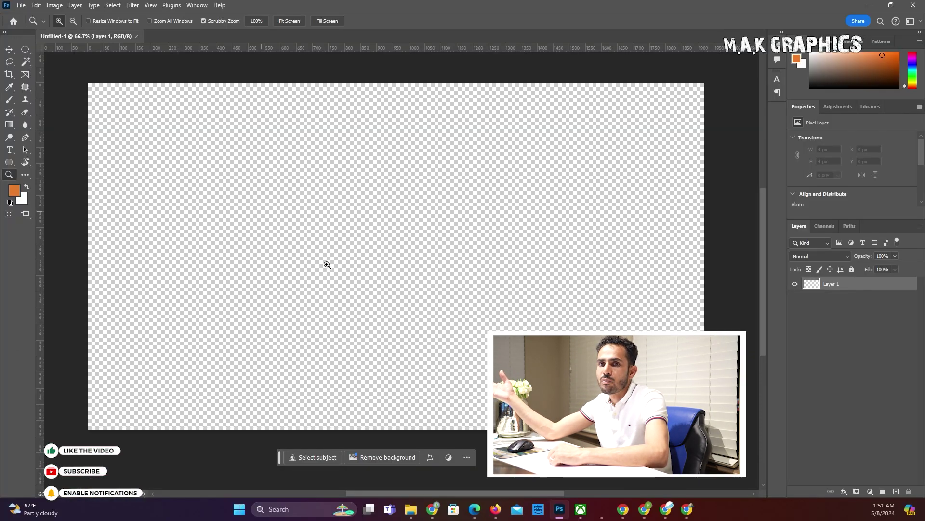
pyautogui.click(342, 288)
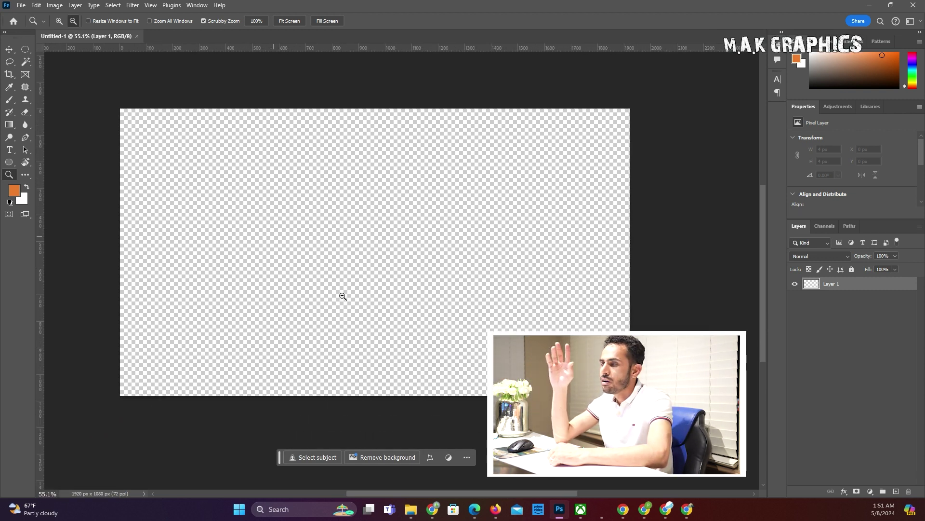
pyautogui.scroll(1, 343, 296)
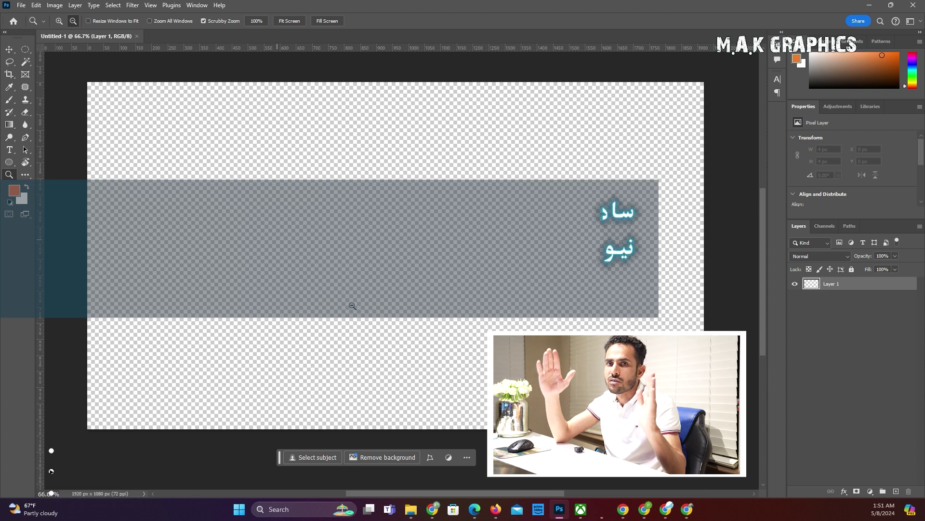
pyautogui.scroll(6, 352, 305)
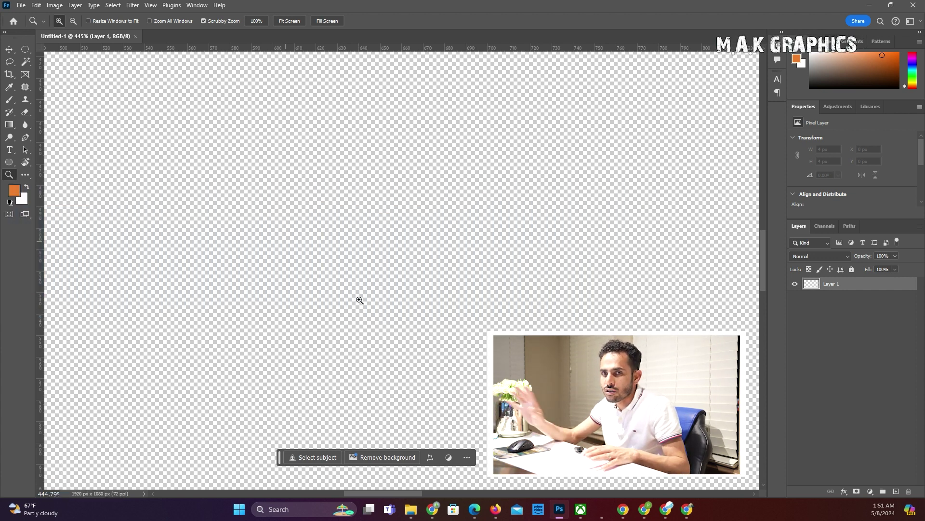
pyautogui.keyDown('alt'); pyautogui.click(369, 299); pyautogui.keyUp('alt')
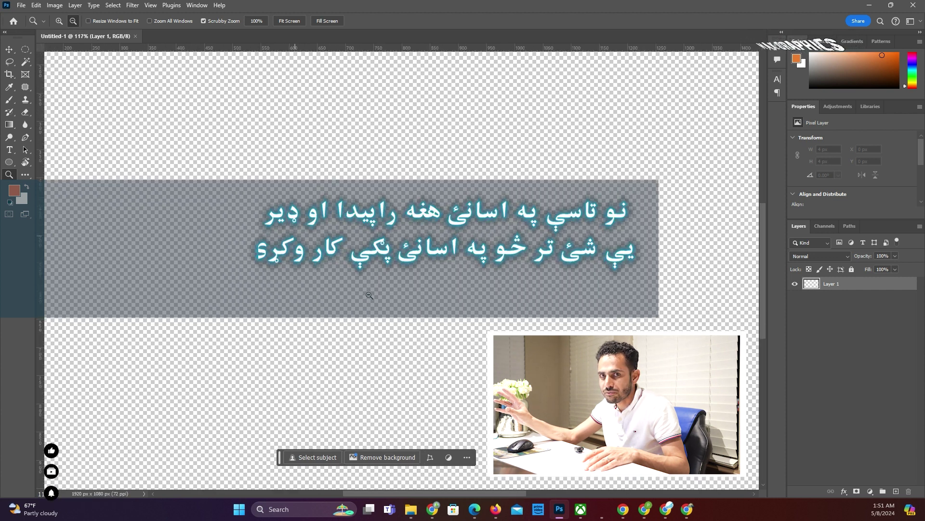
pyautogui.keyDown('alt'); pyautogui.click(369, 295); pyautogui.keyUp('alt')
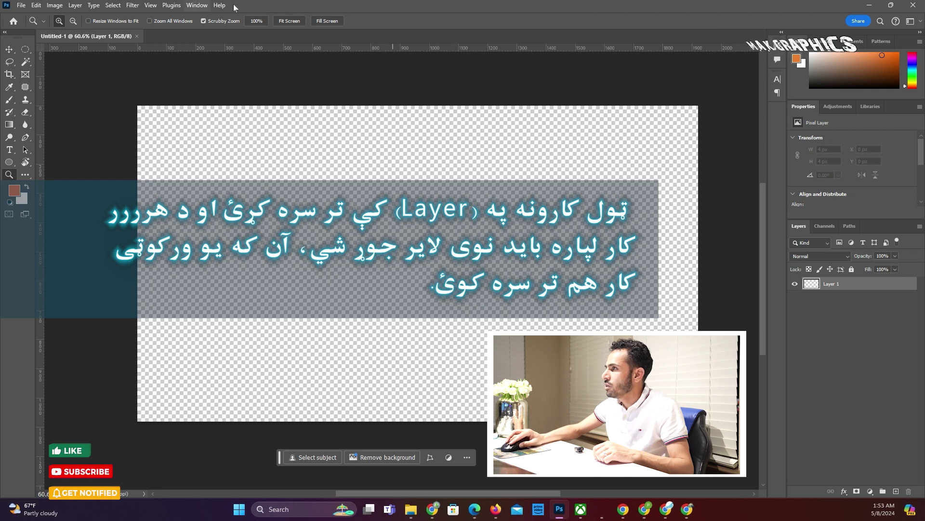
# Hide the Layers panel and show it again.
pyautogui.click(197, 4)
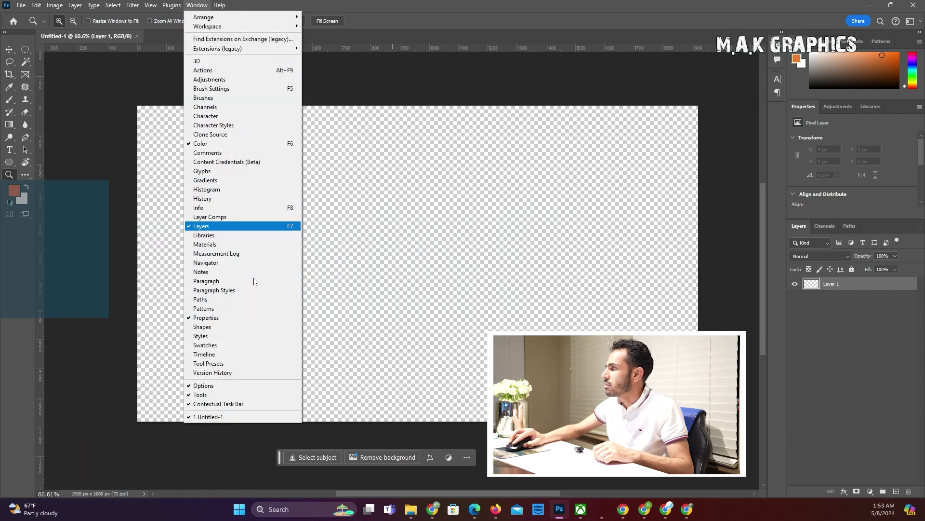
pyautogui.press('Return')
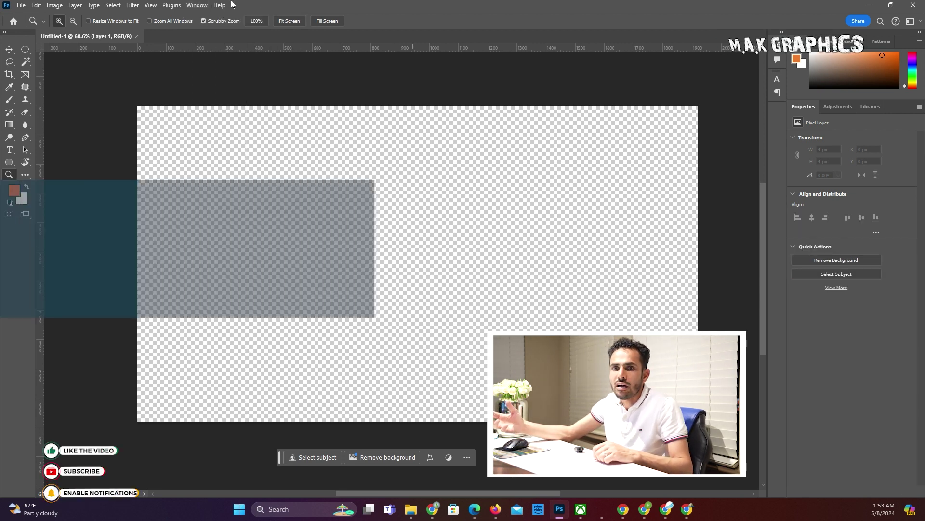
pyautogui.hotkey('alt', 'w')
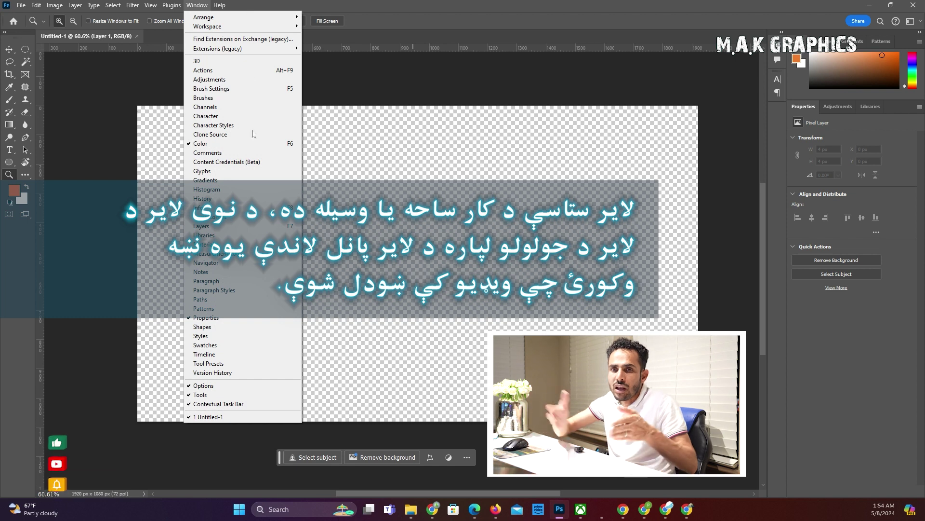
pyautogui.press('Return')
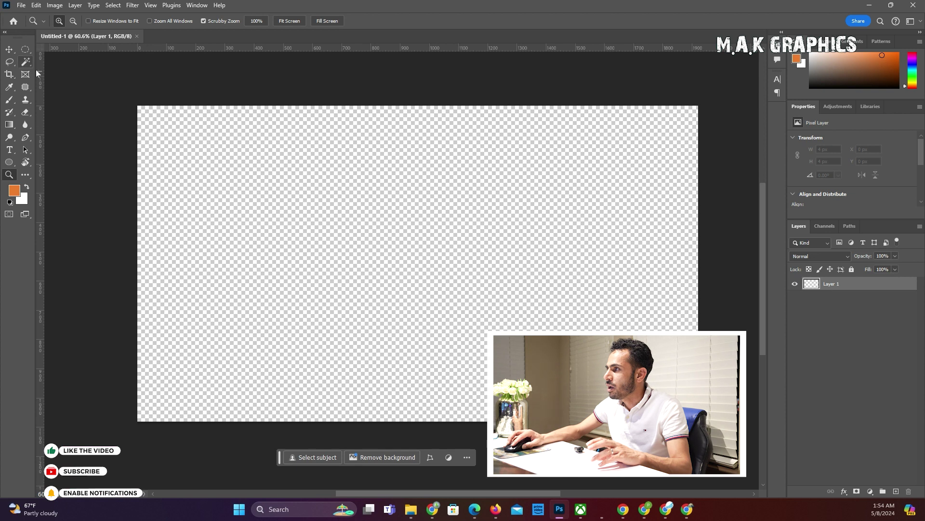
# Draw a circular selection about 533 px wide near the canvas centre and fill it with a dark colour at 100% opacity in Normal mode.
pyautogui.click(26, 50)
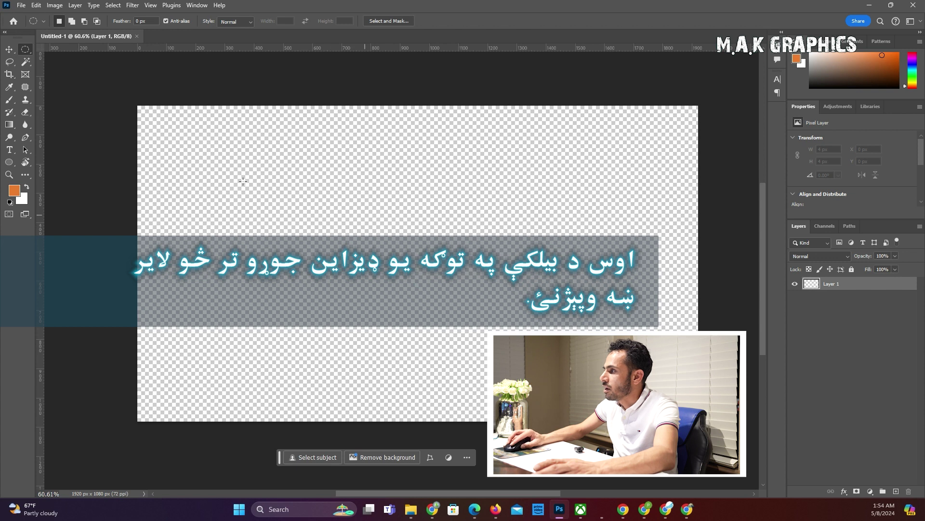
pyautogui.moveTo(264, 184); pyautogui.dragTo(439, 327)
pyautogui.rightClick(437, 328)
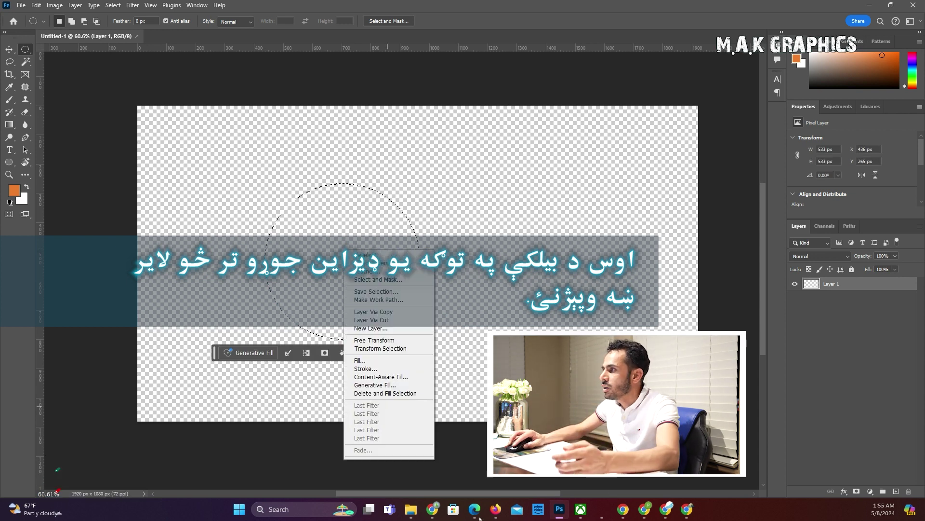
pyautogui.click(360, 361)
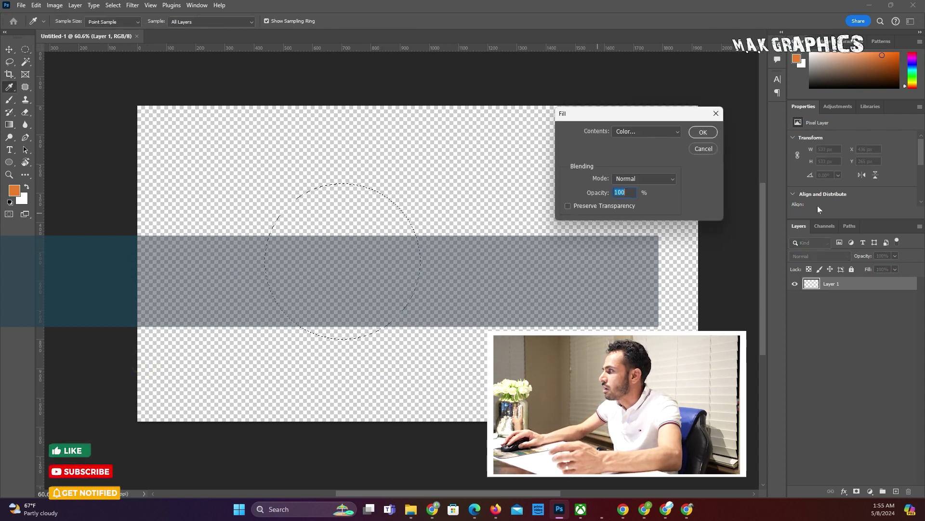
pyautogui.press('Return')
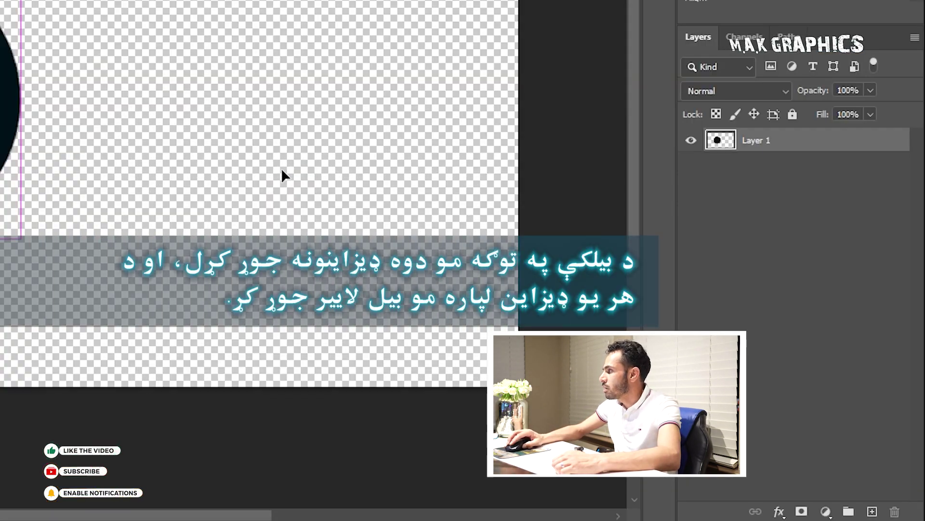
# On a new layer, draw a circular selection about 524 px wide overlapping the dark circle, fill it with blue, and deselect.
pyautogui.moveTo(282, 173); pyautogui.dragTo(419, 240)
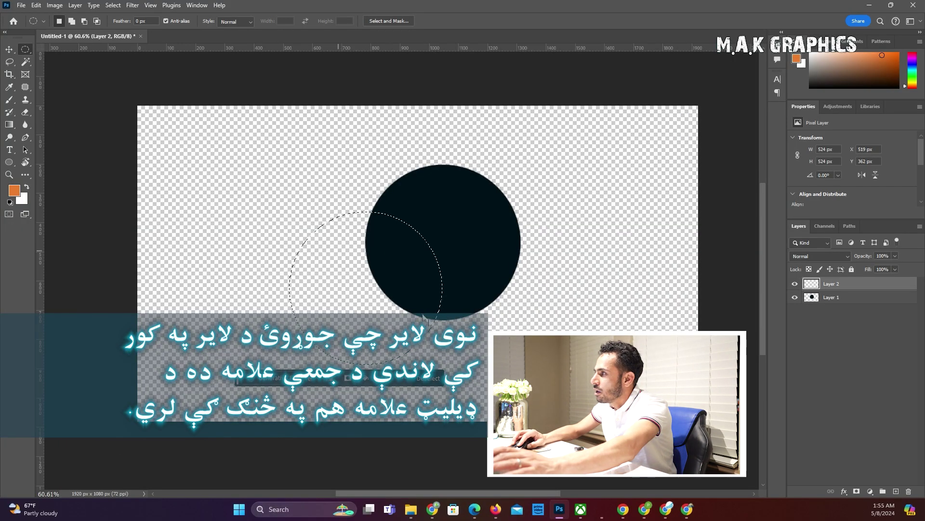
pyautogui.rightClick(339, 251)
pyautogui.click(381, 361)
pyautogui.click(646, 131)
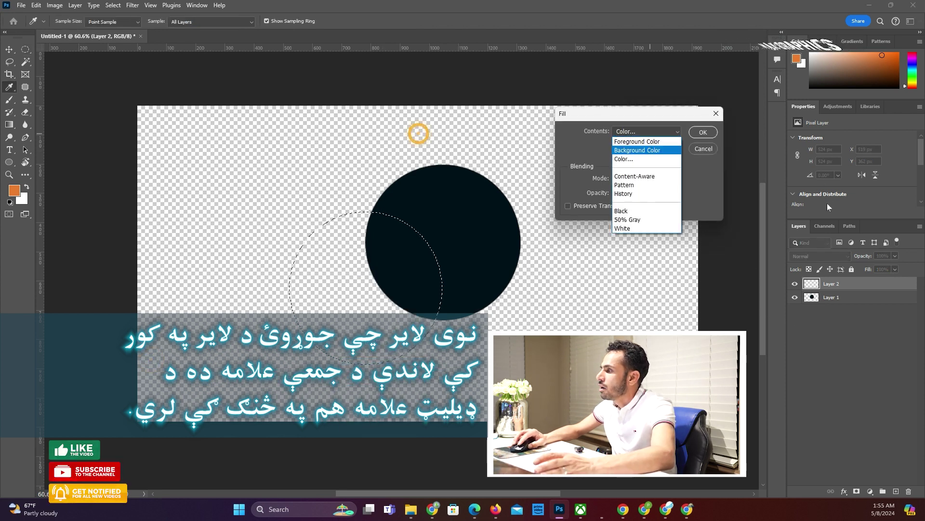
pyautogui.click(626, 149)
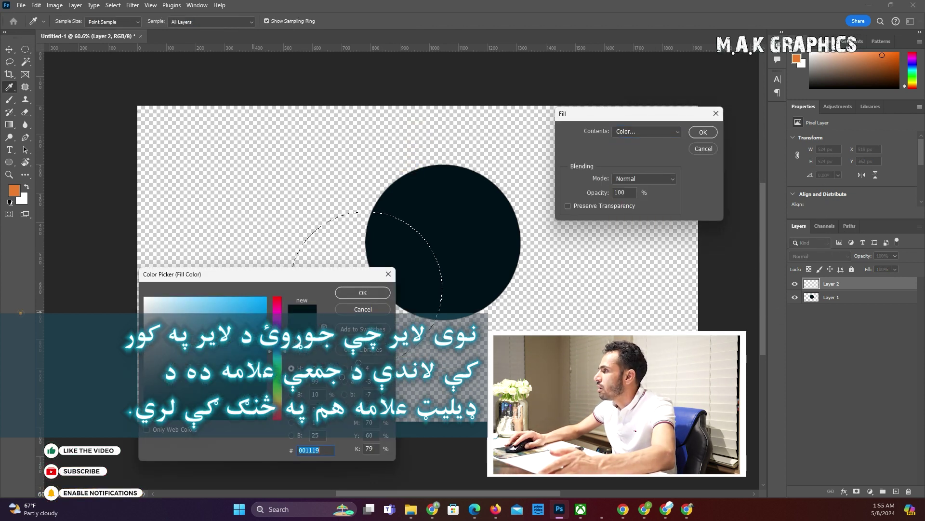
pyautogui.click(363, 293)
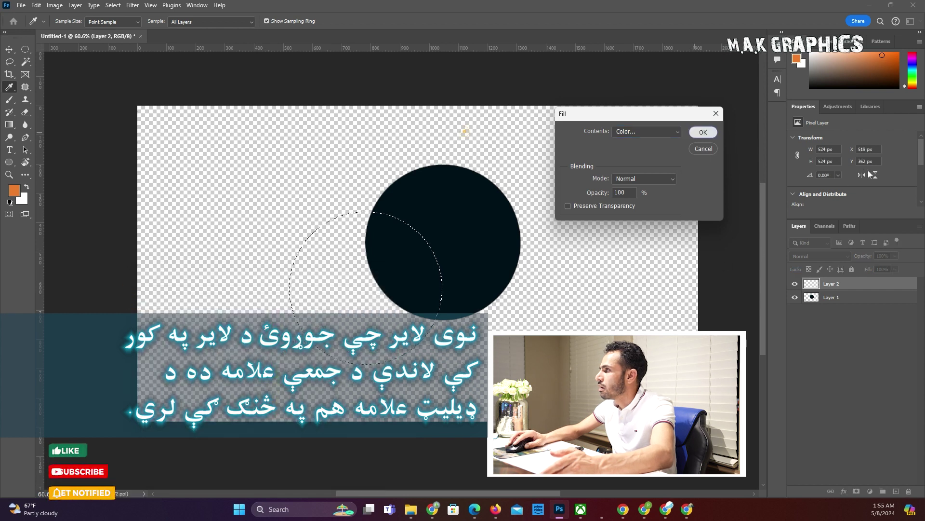
pyautogui.click(703, 132)
pyautogui.hotkey('ctrl', 'd')
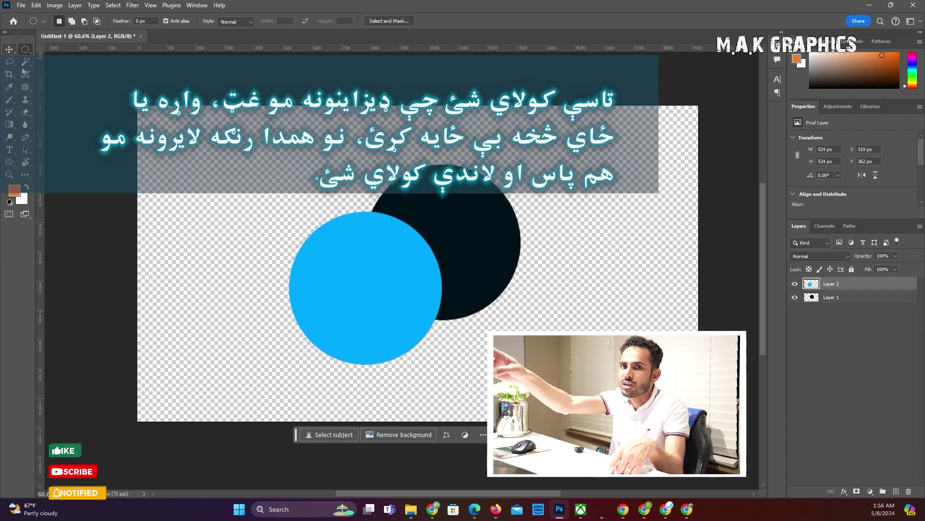
# With the Move tool and Auto-Select on, reposition the blue and dark circles separately across the canvas.
pyautogui.press('v')
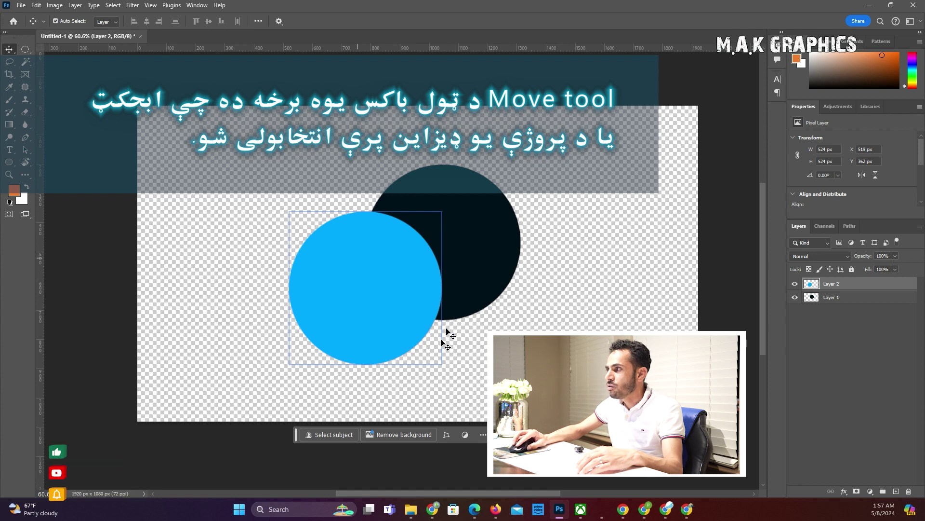
pyautogui.moveTo(388, 318); pyautogui.dragTo(287, 271)
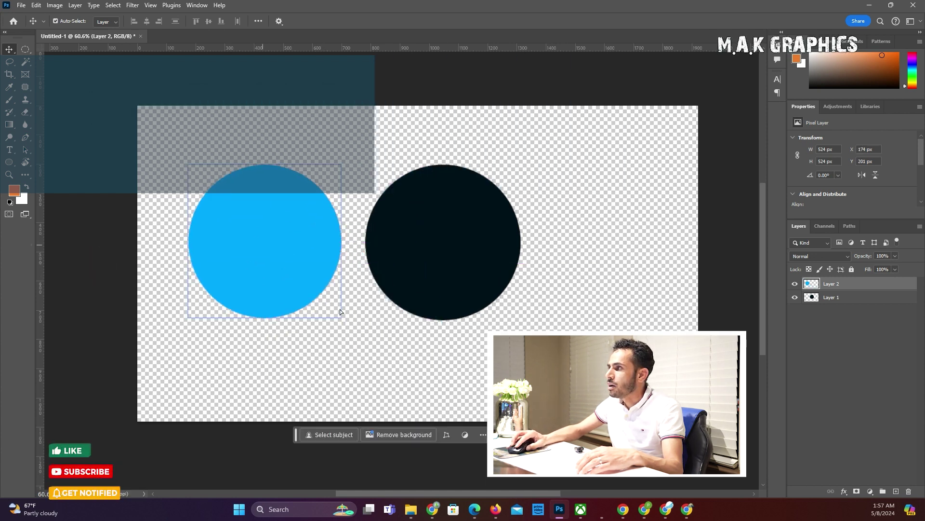
pyautogui.moveTo(340, 308); pyautogui.dragTo(463, 329)
pyautogui.moveTo(511, 280); pyautogui.dragTo(729, 309)
pyautogui.moveTo(404, 240); pyautogui.dragTo(458, 282)
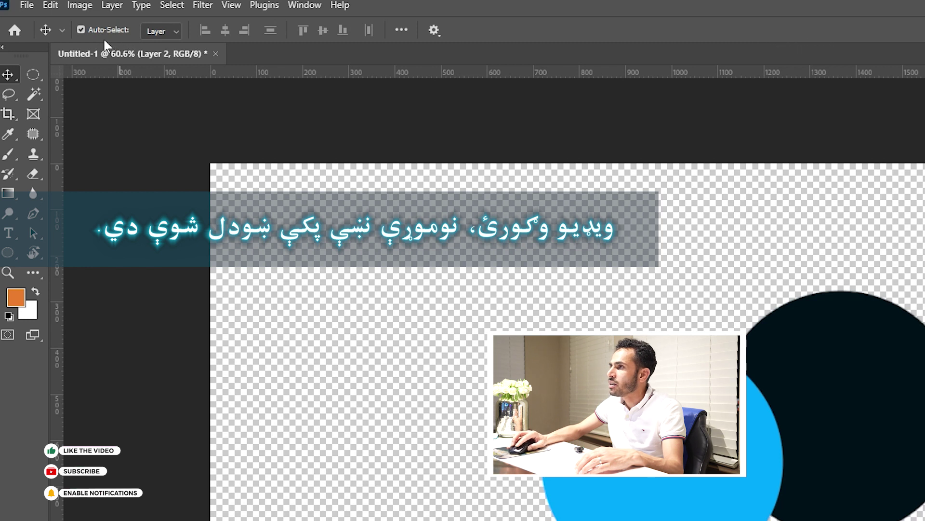
# Turn off Auto-Select and move the active blue circle away from the dark circle and back over its edge.
pyautogui.click(80, 30)
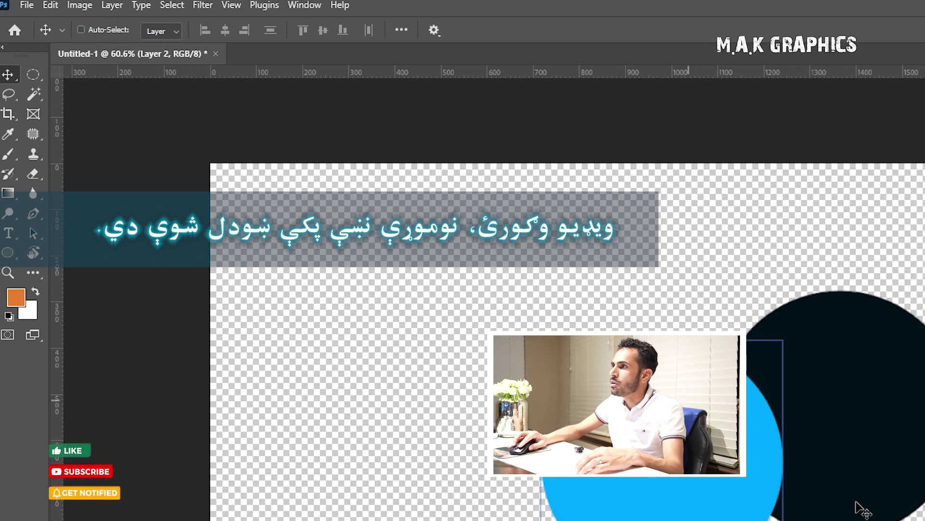
pyautogui.moveTo(629, 398); pyautogui.dragTo(463, 399)
pyautogui.moveTo(813, 411)
pyautogui.mouseDown()
pyautogui.moveTo(739, 398)
pyautogui.moveTo(819, 393)
pyautogui.mouseUp()
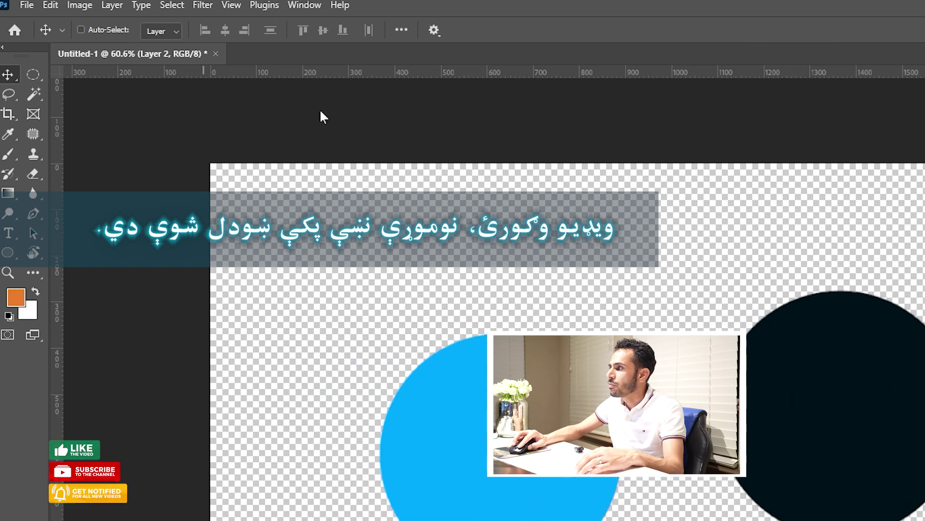
pyautogui.moveTo(589, 440); pyautogui.dragTo(759, 429)
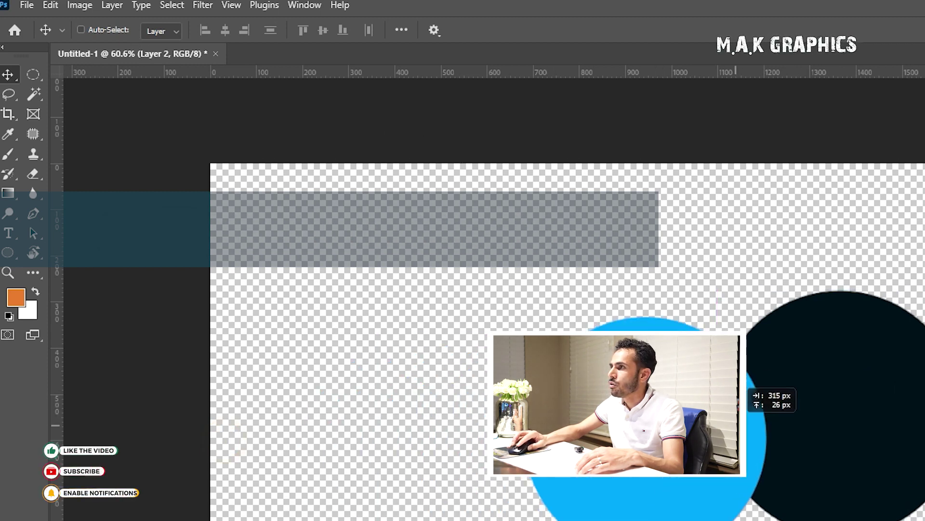
# Make the dark circle's layer active directly from the canvas and move the circle to about X 1189 px, Y 310 px.
pyautogui.moveTo(492, 251); pyautogui.dragTo(493, 252)
pyautogui.keyDown('ctrl'); pyautogui.click(608, 298); pyautogui.keyUp('ctrl')
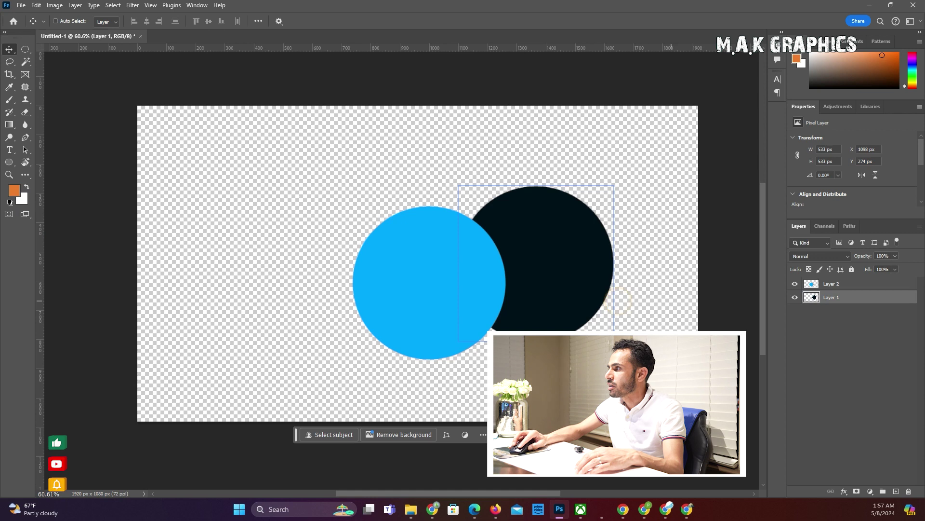
pyautogui.moveTo(576, 224); pyautogui.dragTo(603, 234)
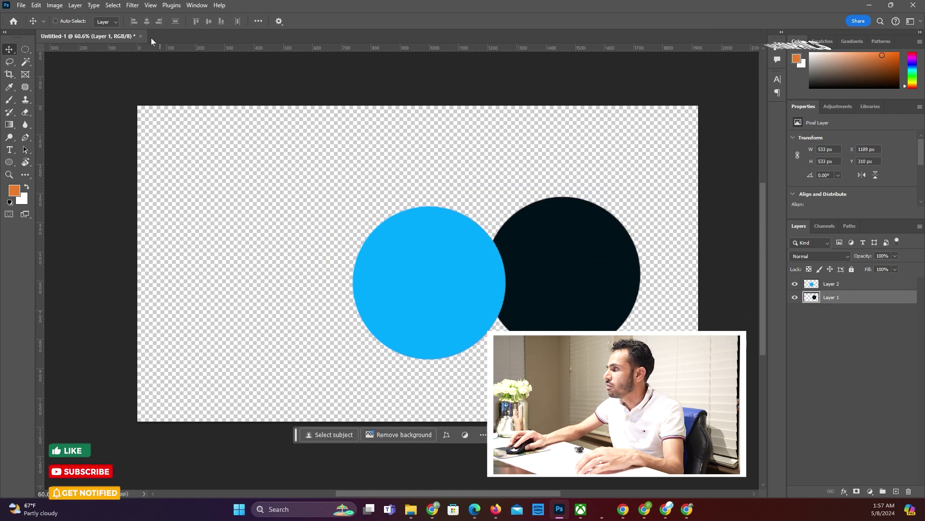
# Turn Auto-Select on and move the blue circle to about X 606, Y 310 px and the dark circle to X 868, Y 208 px.
pyautogui.click(81, 24)
pyautogui.moveTo(429, 318); pyautogui.dragTo(390, 310)
pyautogui.moveTo(530, 270); pyautogui.dragTo(453, 243)
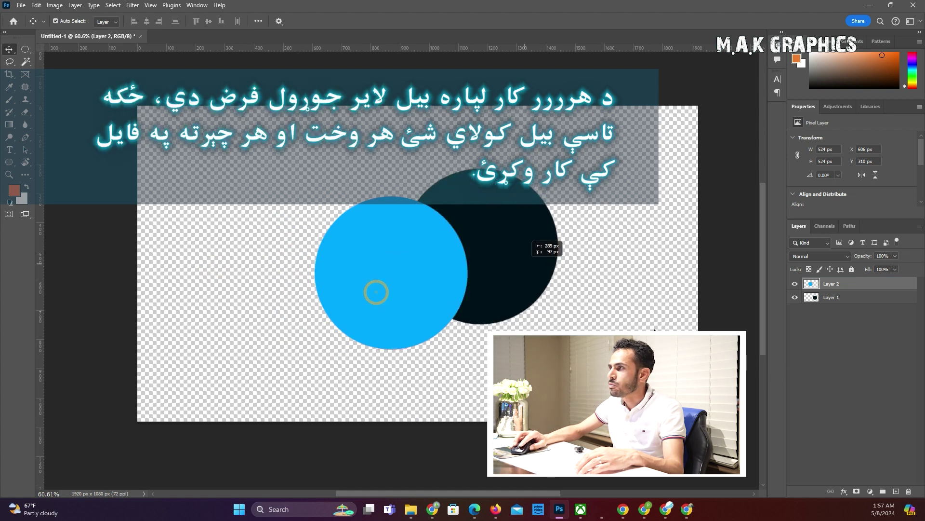
pyautogui.moveTo(525, 239); pyautogui.dragTo(513, 236)
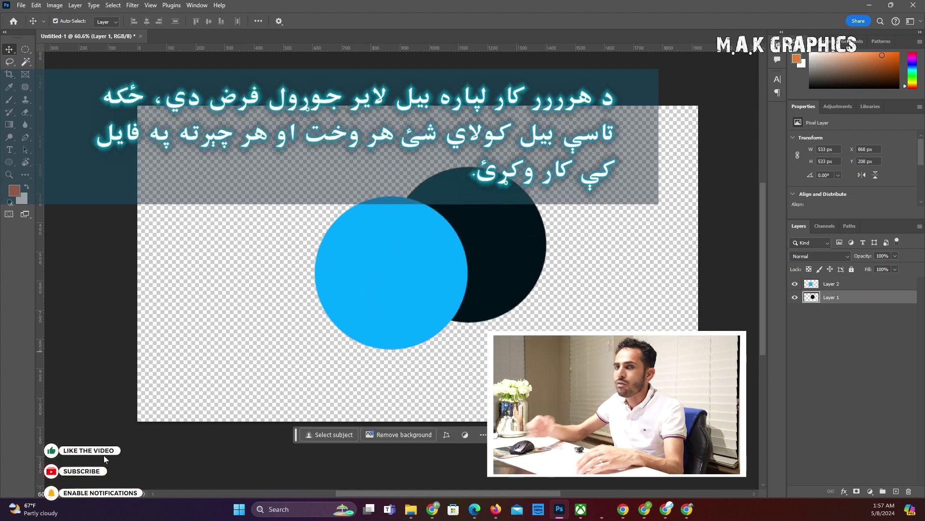
pyautogui.hotkey('alt', ']')
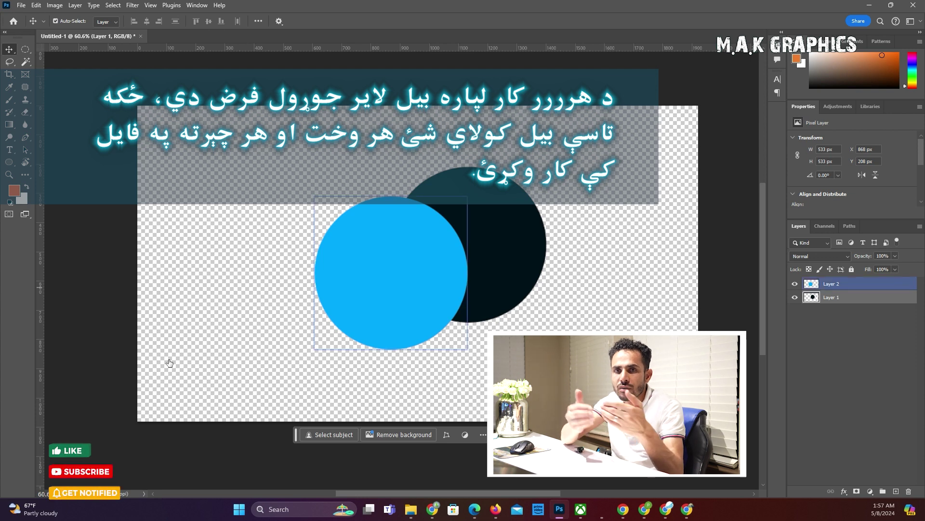